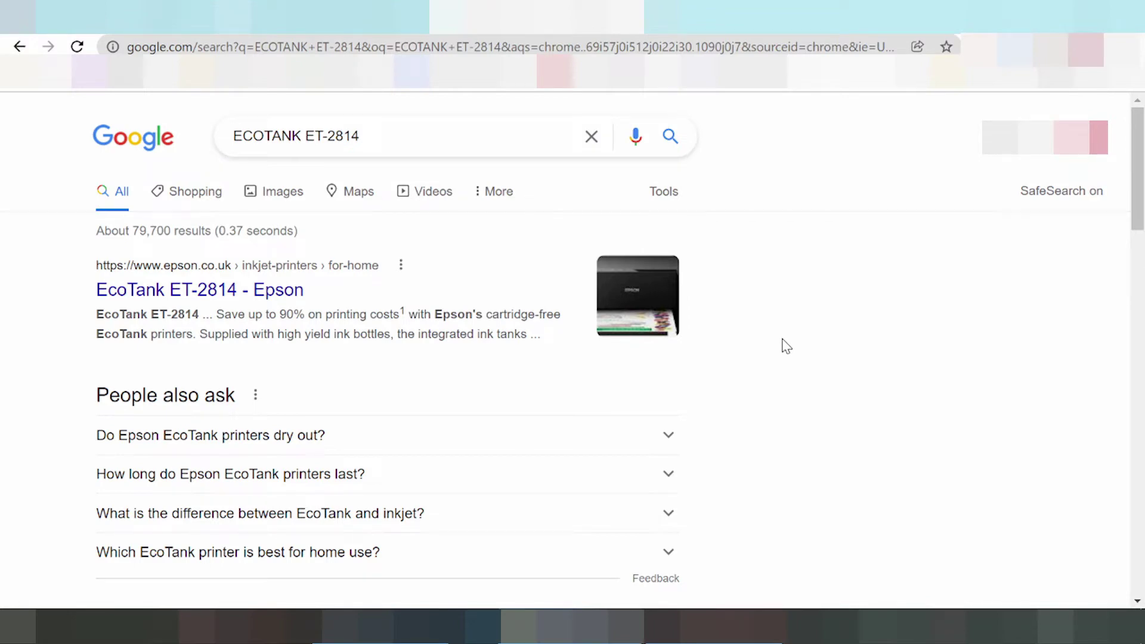
- Extend the web search to "ECOTANK ET-2814 driver download" and run it
left_click(429, 136)
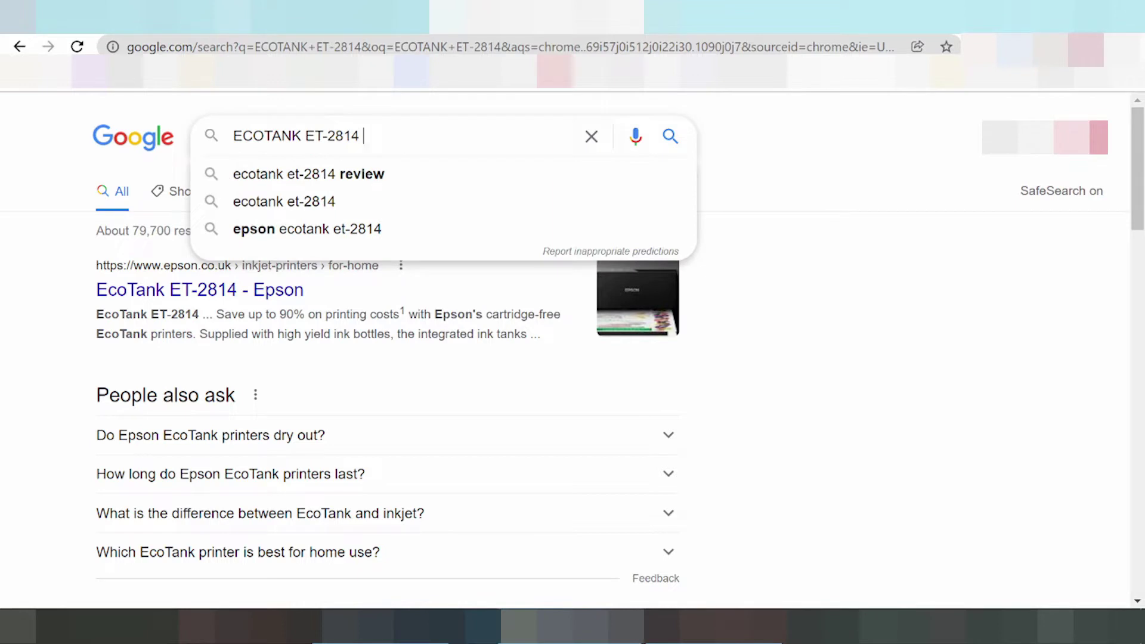
type("driver ")
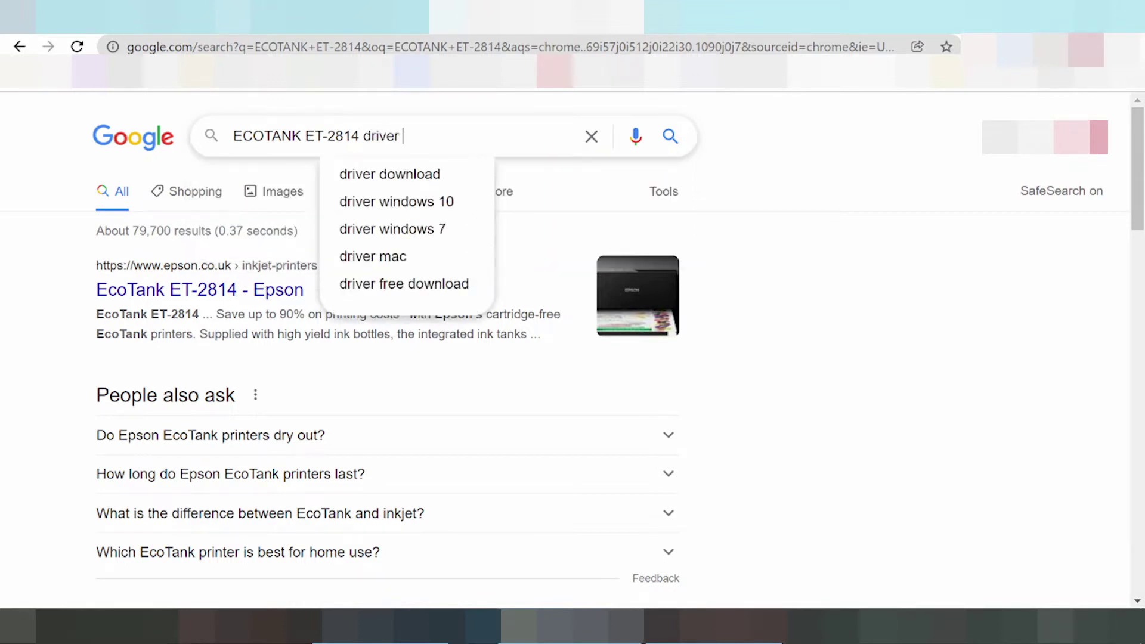
type("download")
key("Return")
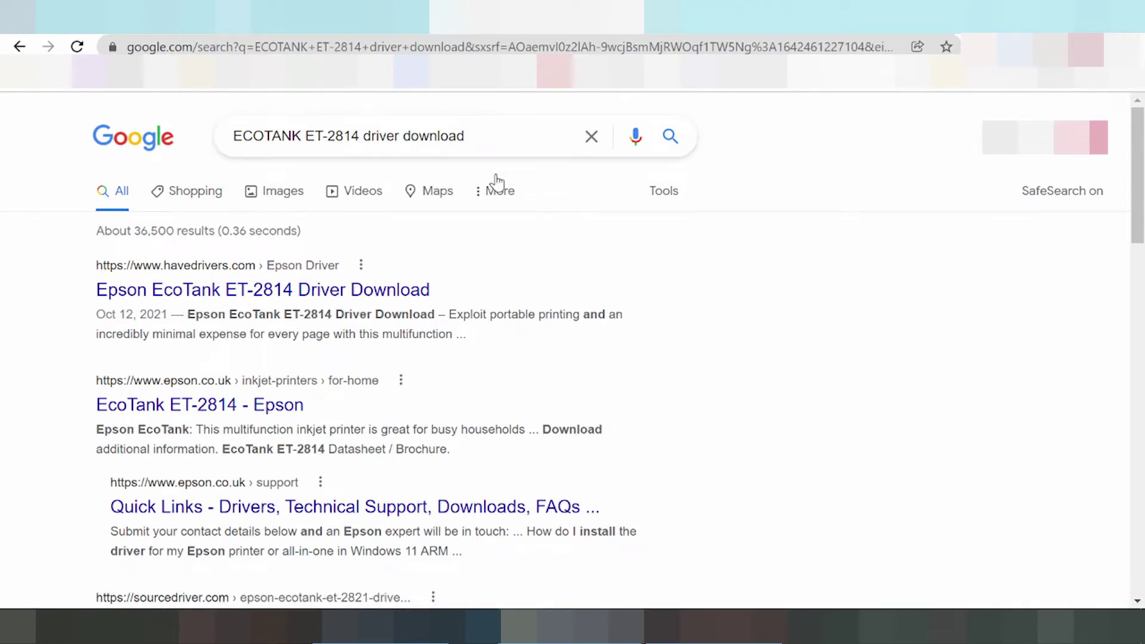
- Look through the search results and open the "EcoTank ET-2814 - Epson" product page on epson.co.uk
scroll(452, 155, "down", 1)
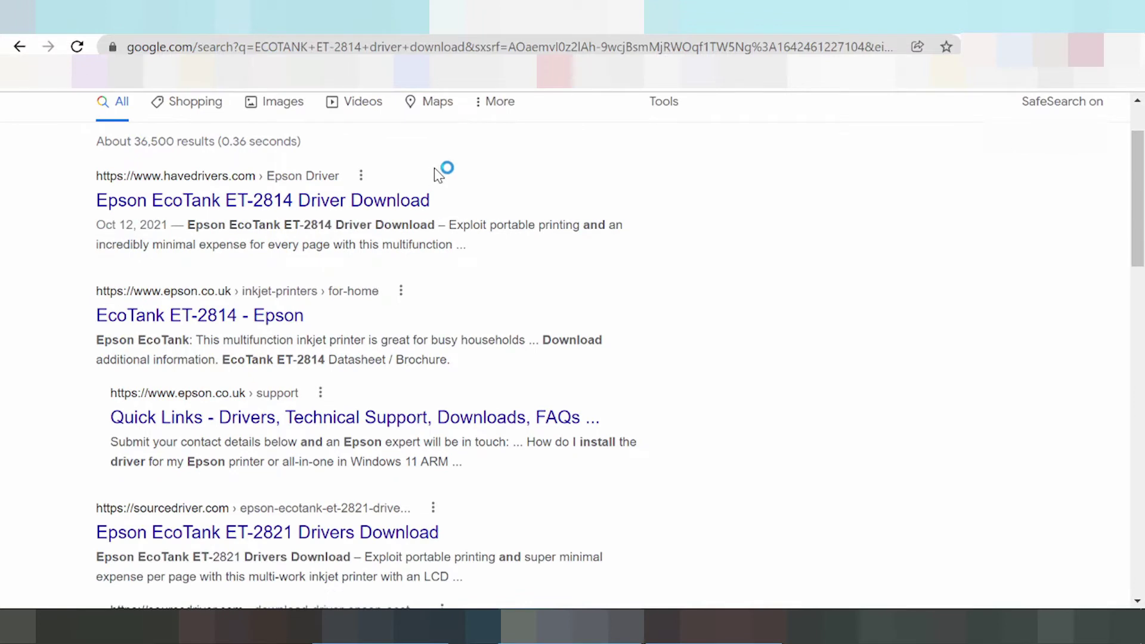
scroll(438, 174, "down", 3)
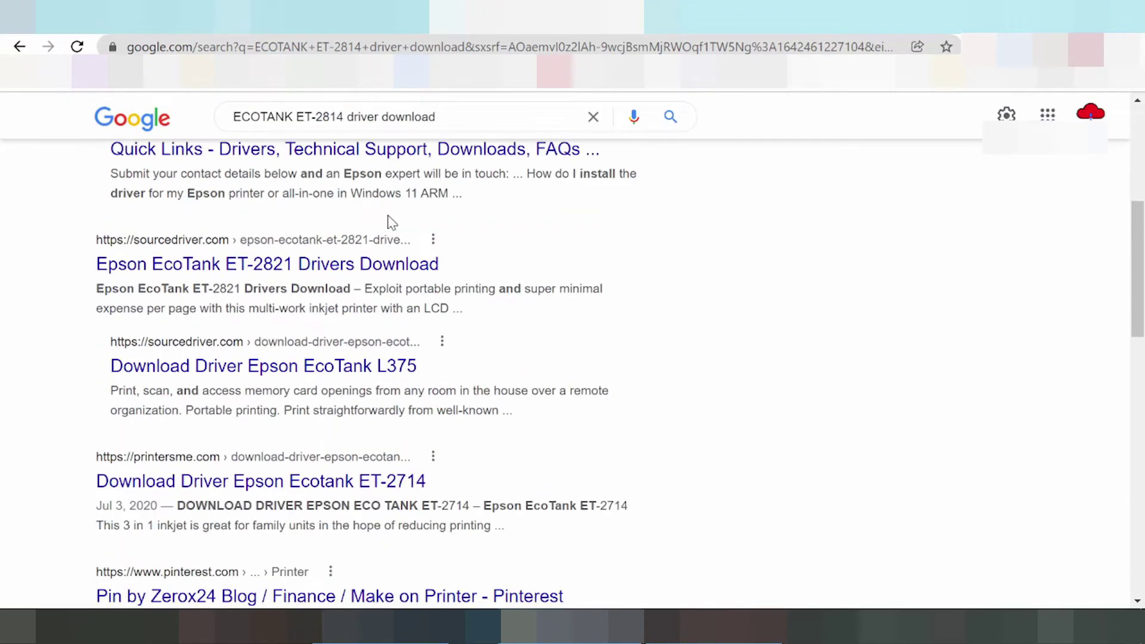
scroll(369, 247, "down", 2)
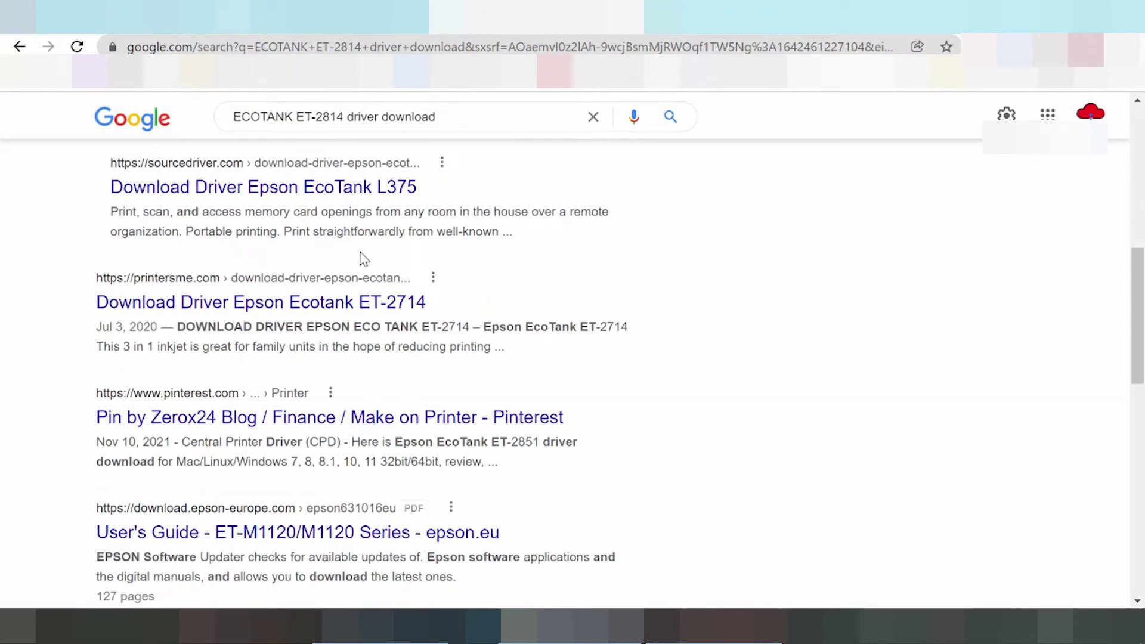
scroll(363, 258, "down", 5)
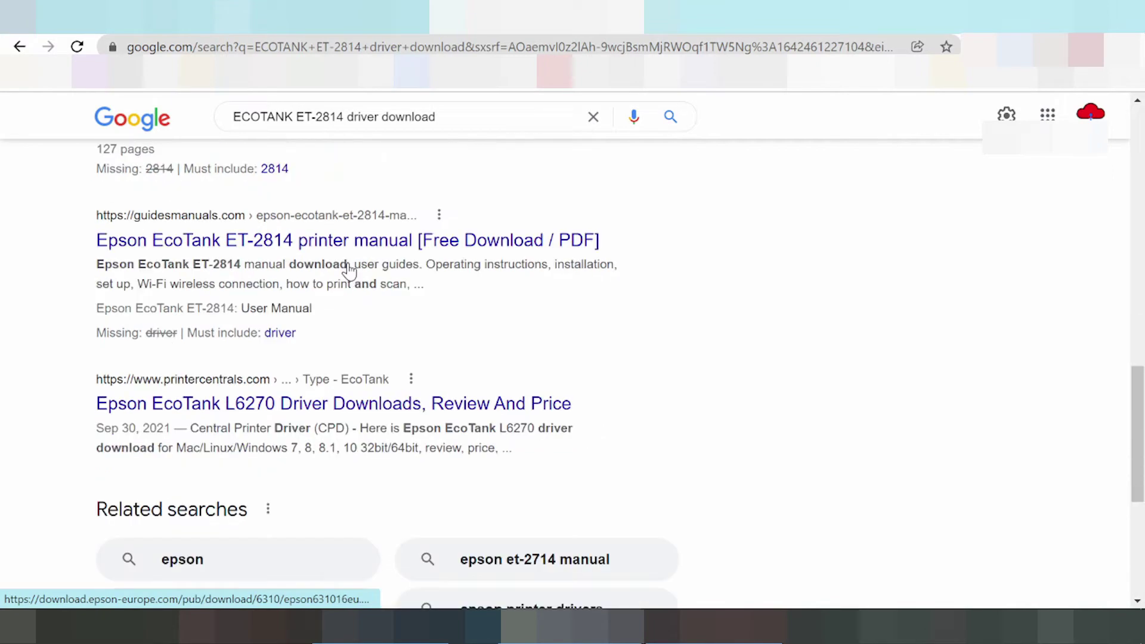
scroll(349, 270, "down", 3)
scroll(345, 273, "up", 2)
scroll(343, 280, "up", 6)
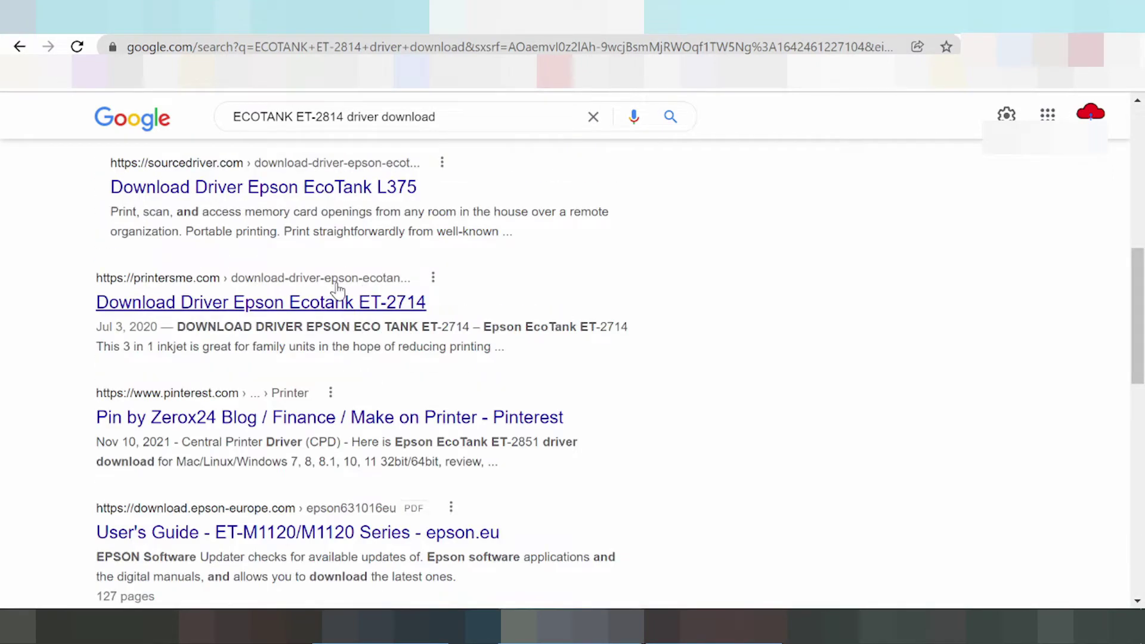
scroll(331, 298, "up", 3)
scroll(325, 308, "up", 3)
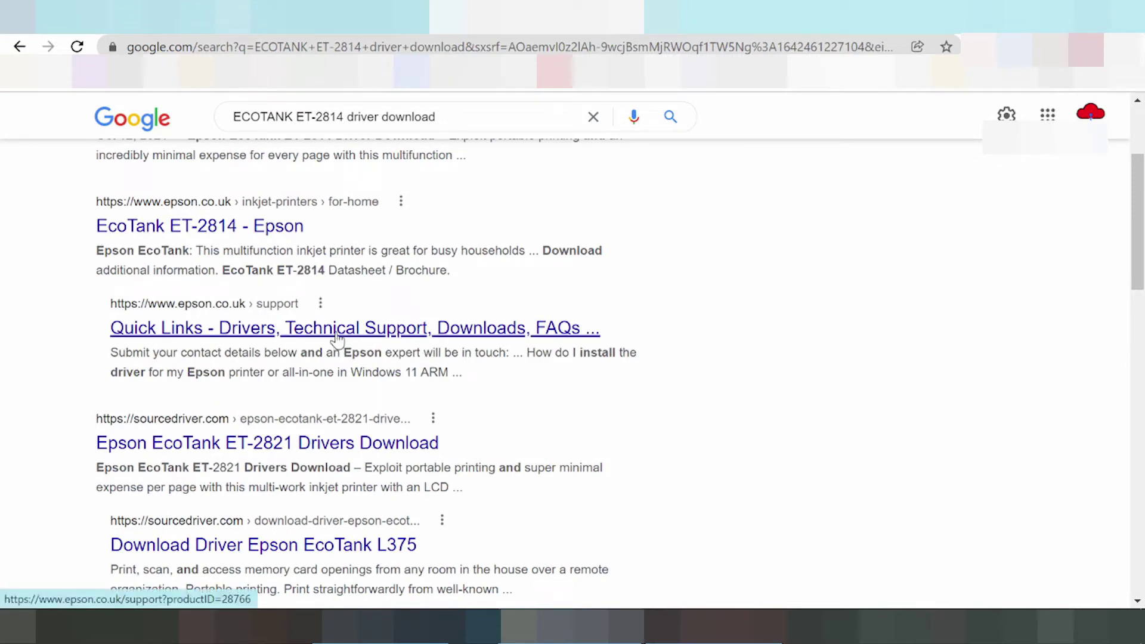
left_click(222, 232)
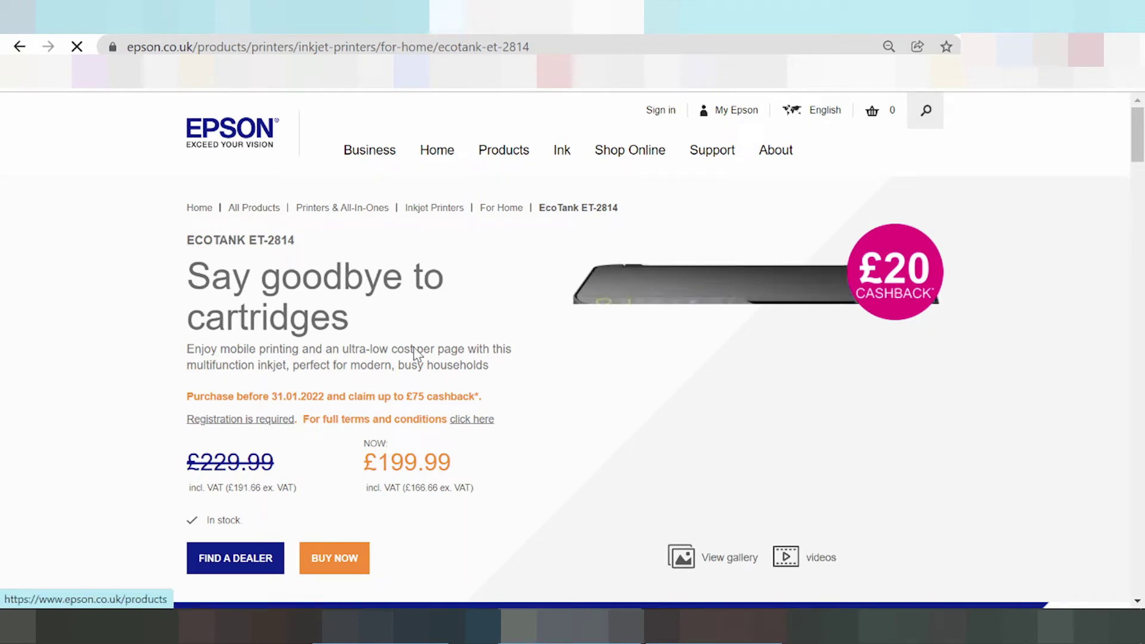
- Find the Need Support section of the ET-2814 product page and open its Drivers & Software downloads
scroll(573, 351, "down", 10)
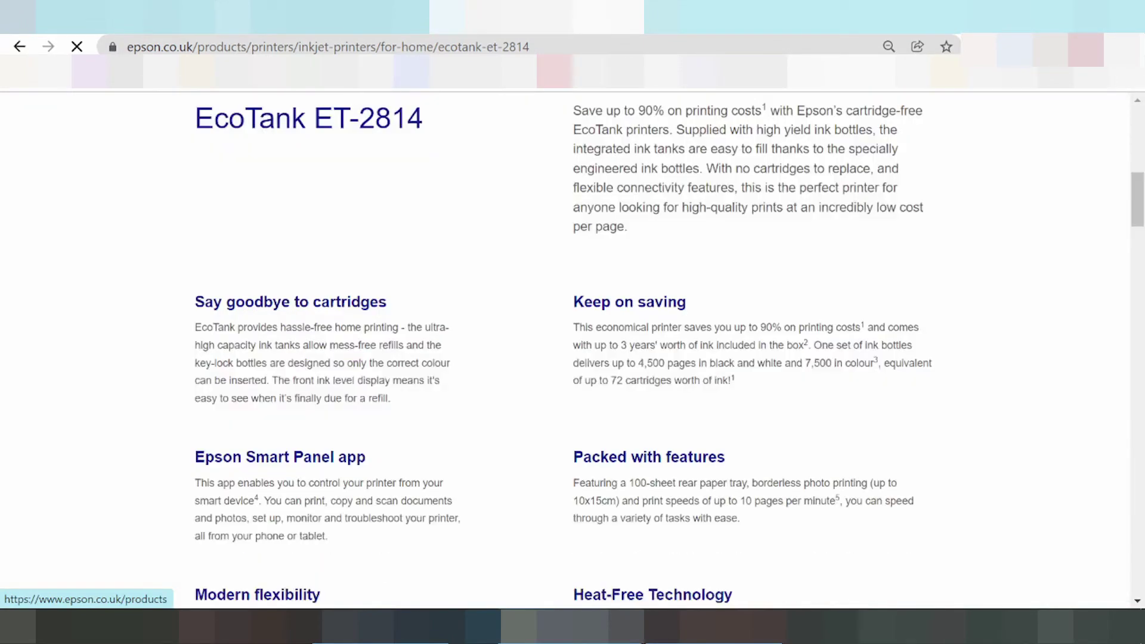
scroll(572, 351, "down", 15)
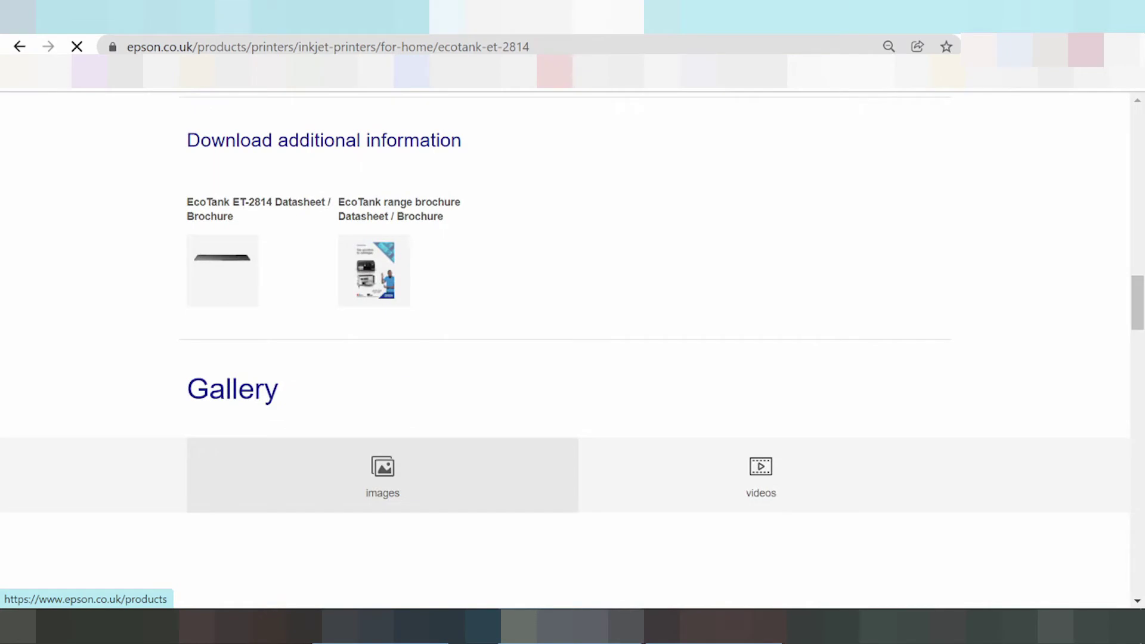
scroll(572, 350, "down", 3)
scroll(537, 223, "down", 2)
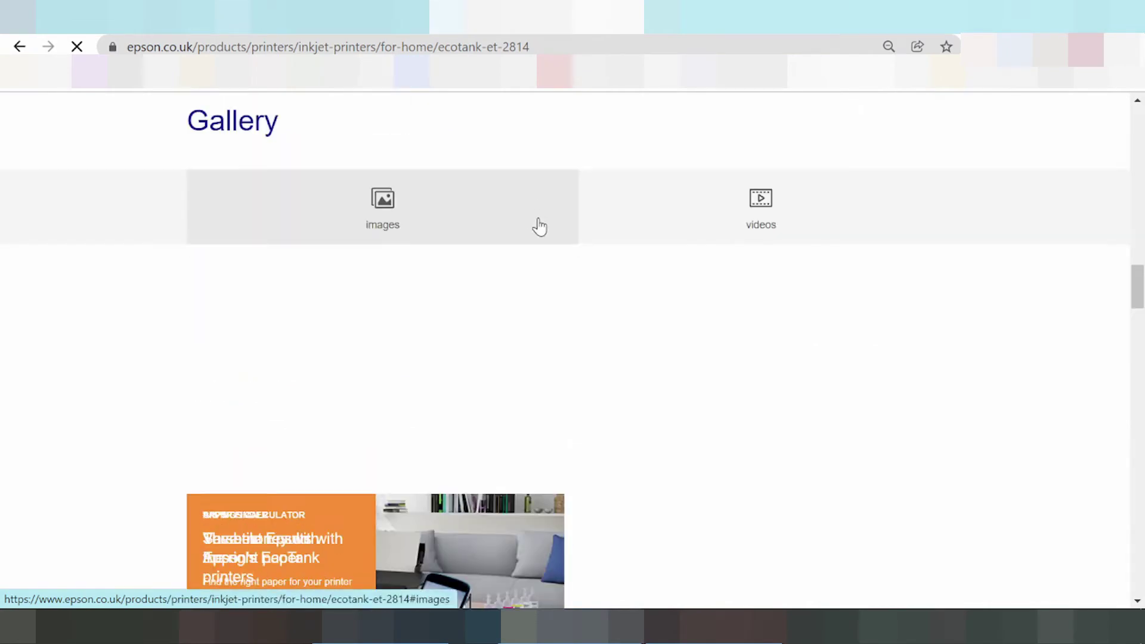
left_click(536, 239)
scroll(537, 227, "down", 3)
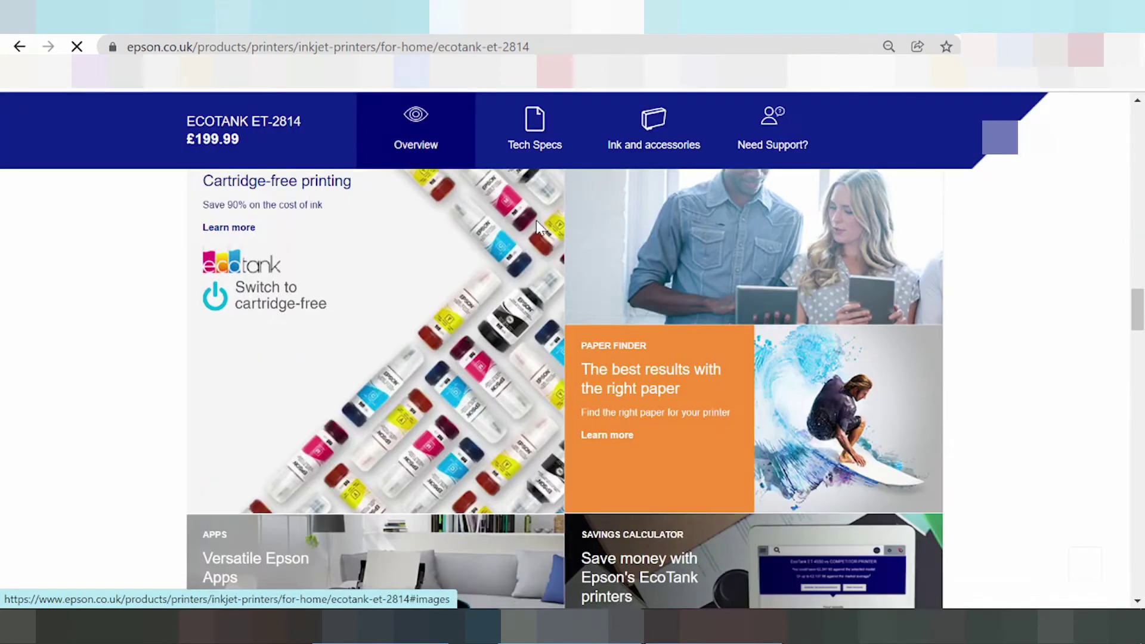
scroll(540, 223, "down", 5)
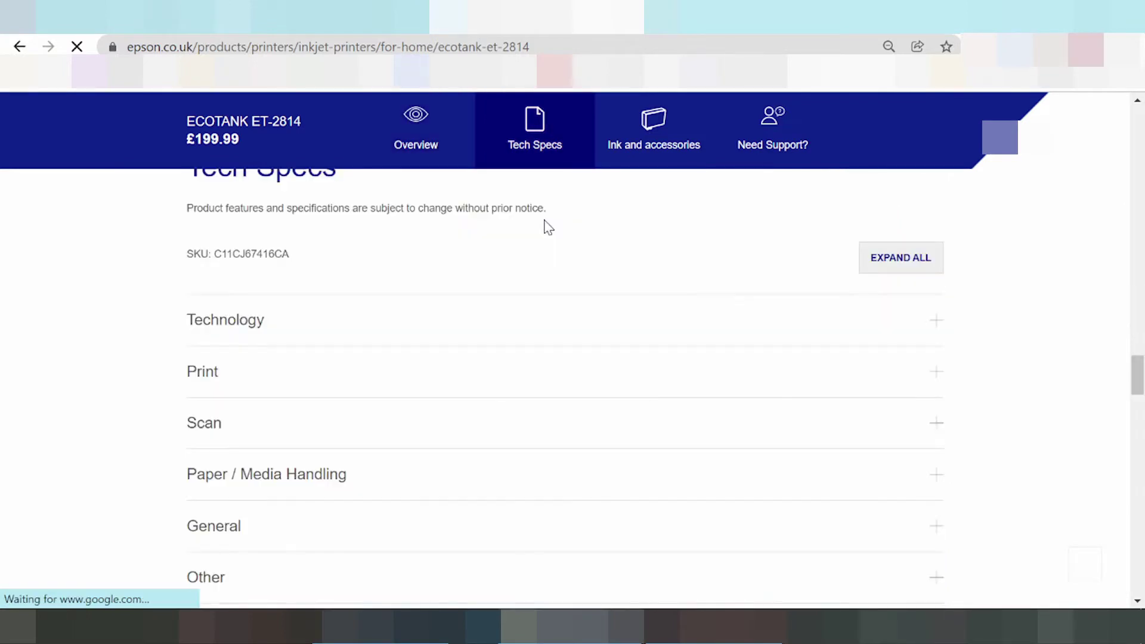
scroll(552, 235, "down", 5)
scroll(556, 245, "down", 5)
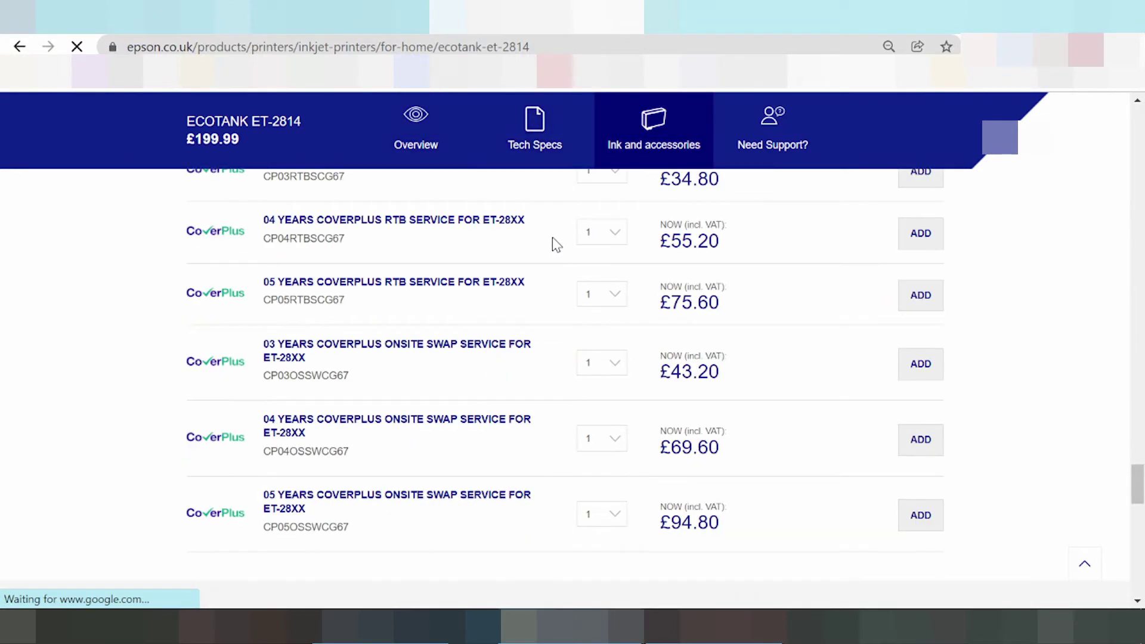
scroll(552, 237, "down", 5)
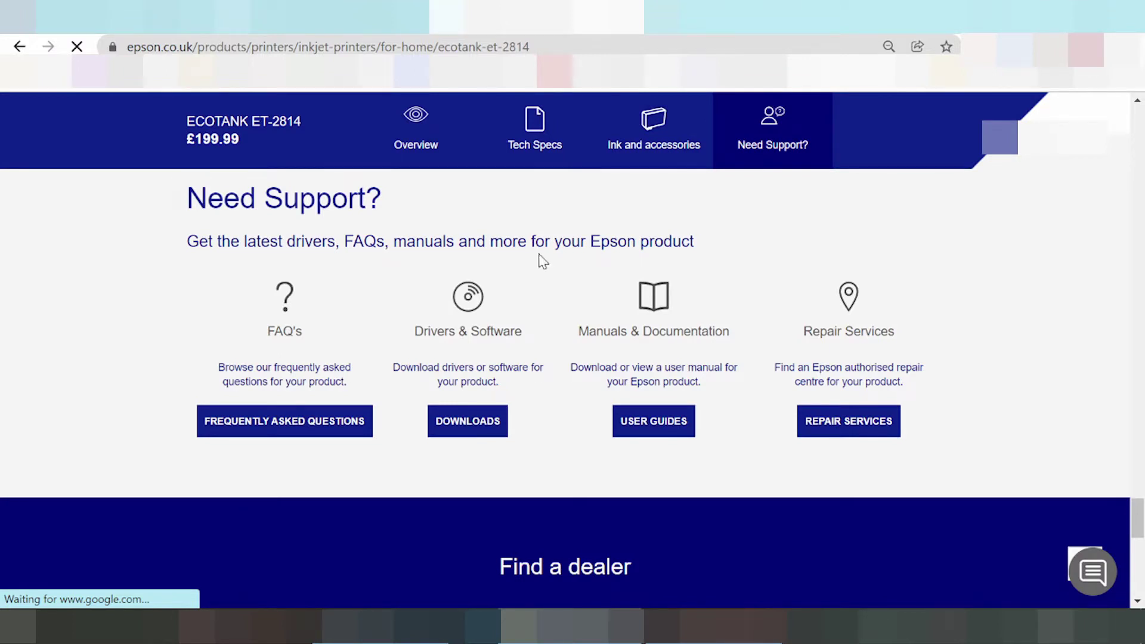
scroll(539, 255, "down", 3)
scroll(540, 266, "up", 3)
left_click(477, 437)
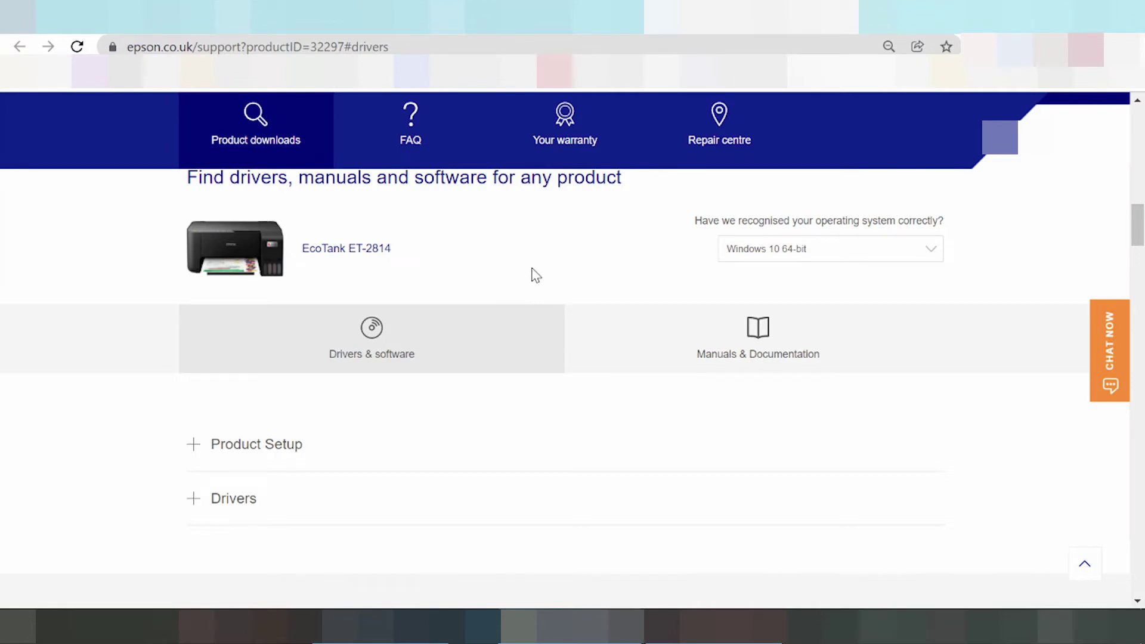
- Review the available operating systems for the EcoTank ET-2814 and choose Windows 11
left_click(745, 258)
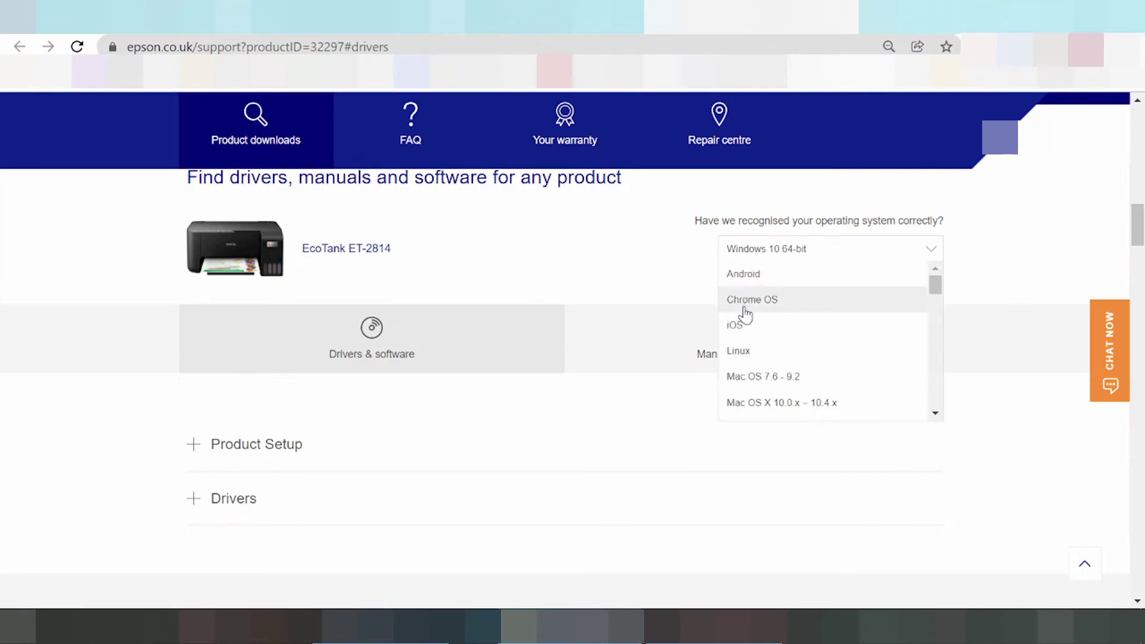
scroll(781, 384, "down", 1)
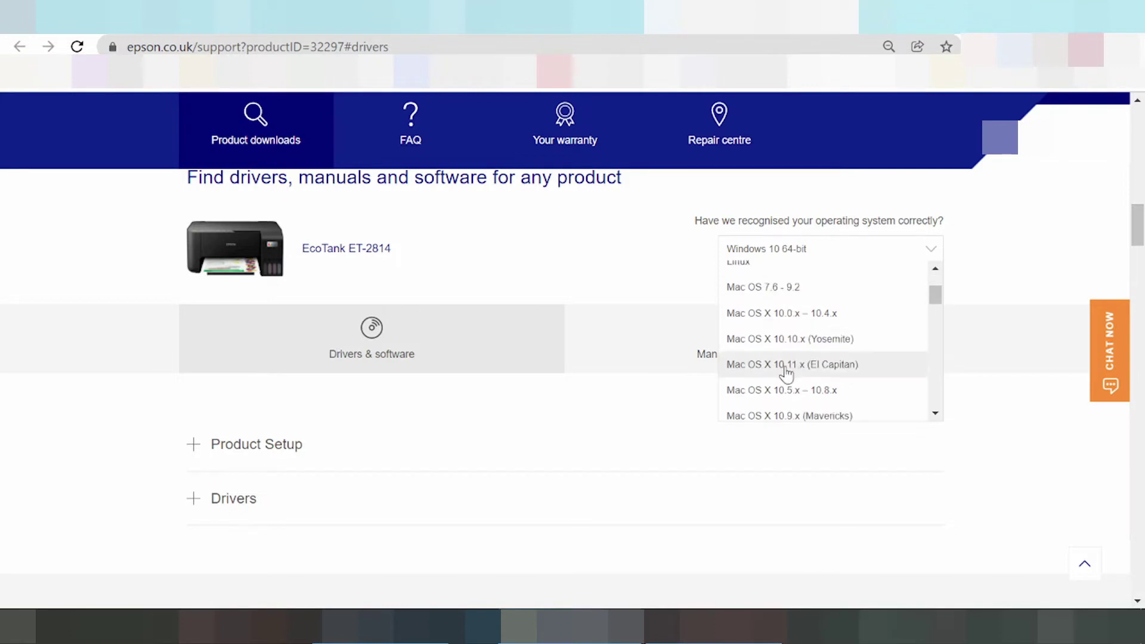
scroll(764, 357, "down", 1)
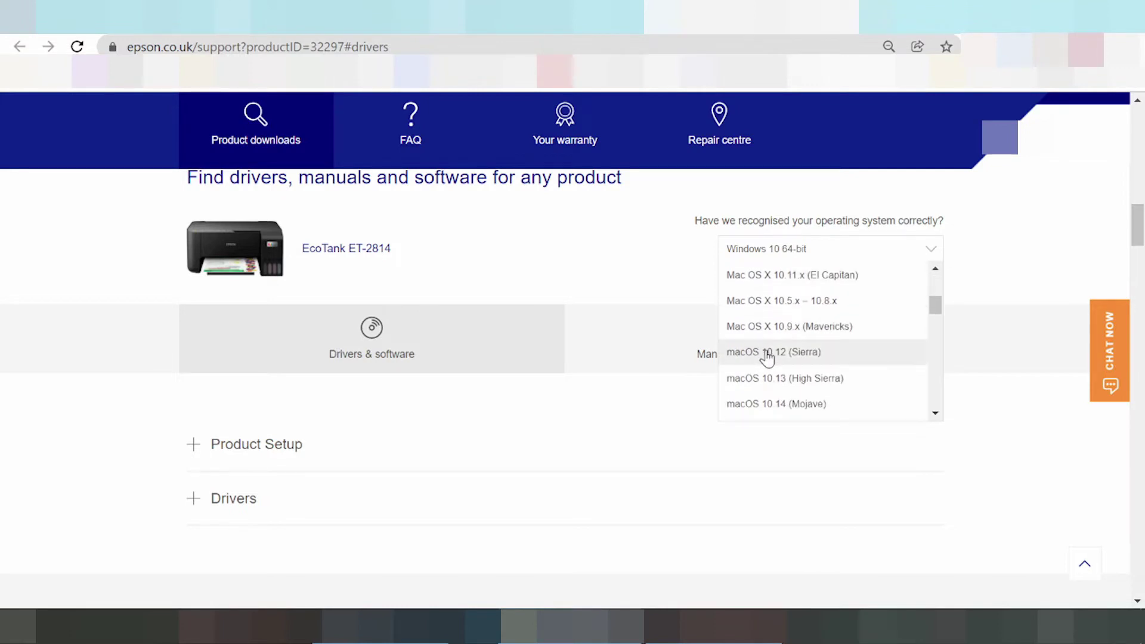
scroll(766, 359, "down", 2)
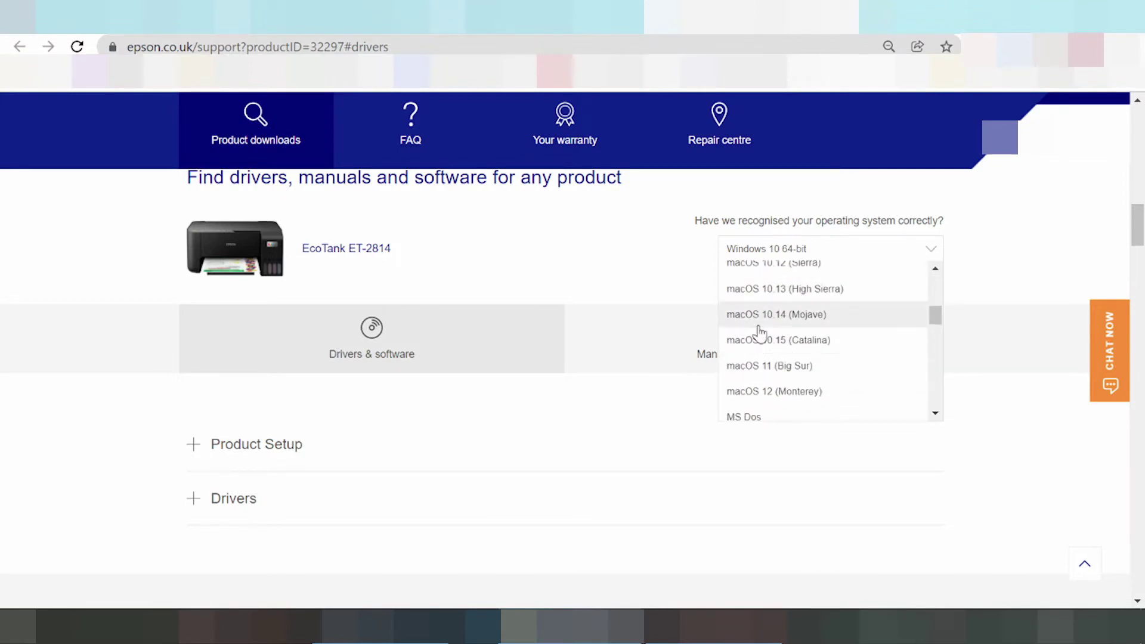
scroll(762, 361, "down", 2)
scroll(754, 355, "up", 3)
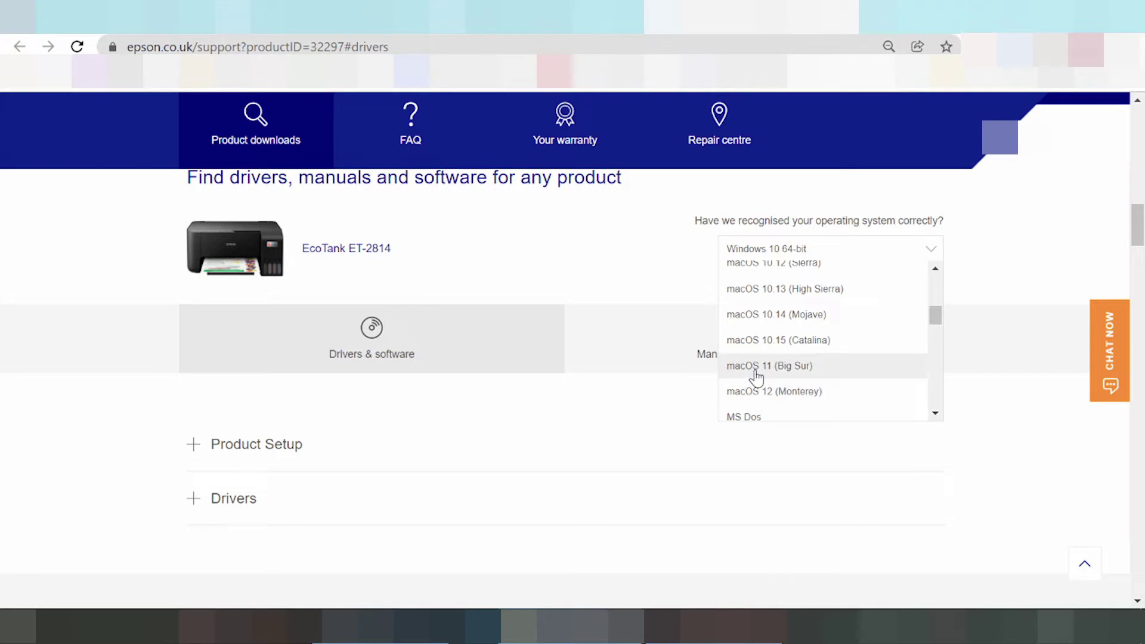
scroll(780, 345, "down", 3)
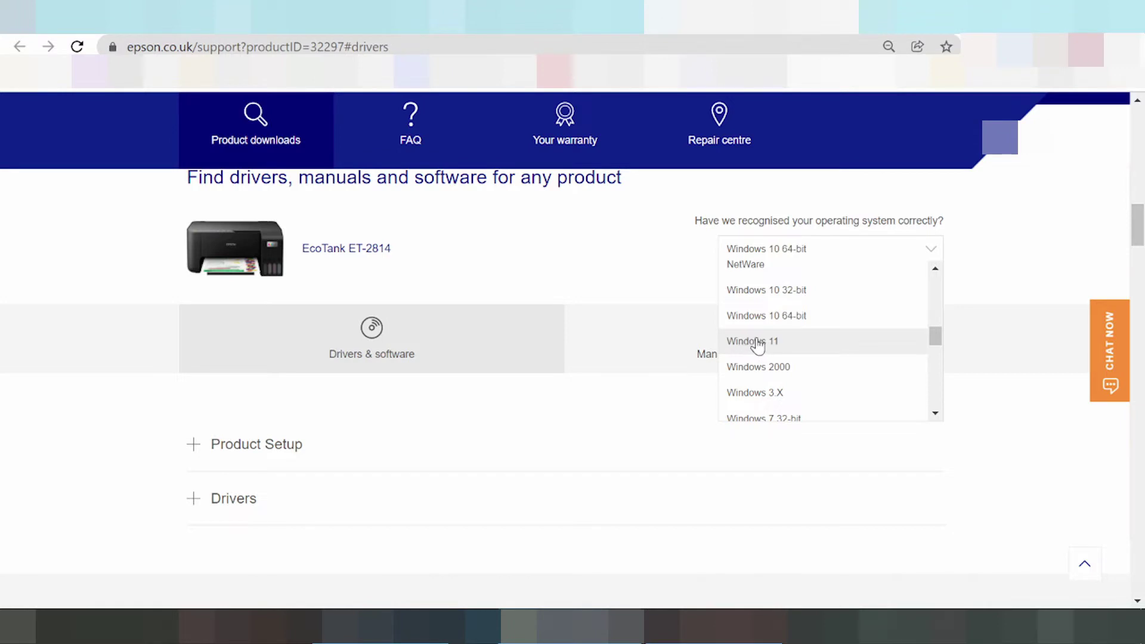
scroll(769, 331, "down", 2)
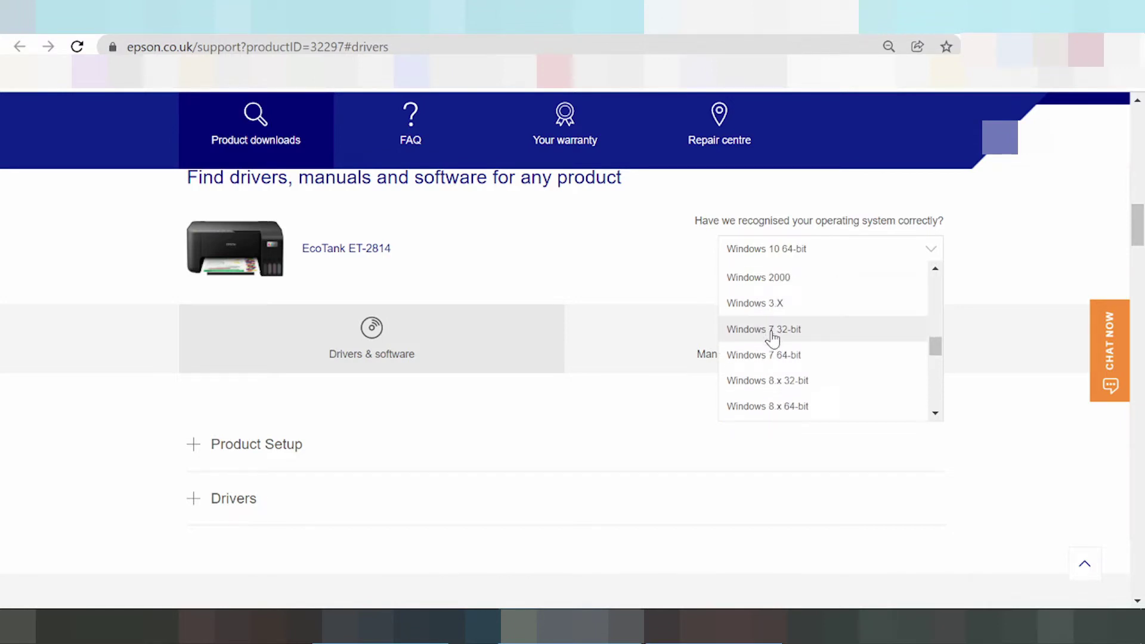
scroll(769, 334, "down", 4)
scroll(754, 346, "down", 5)
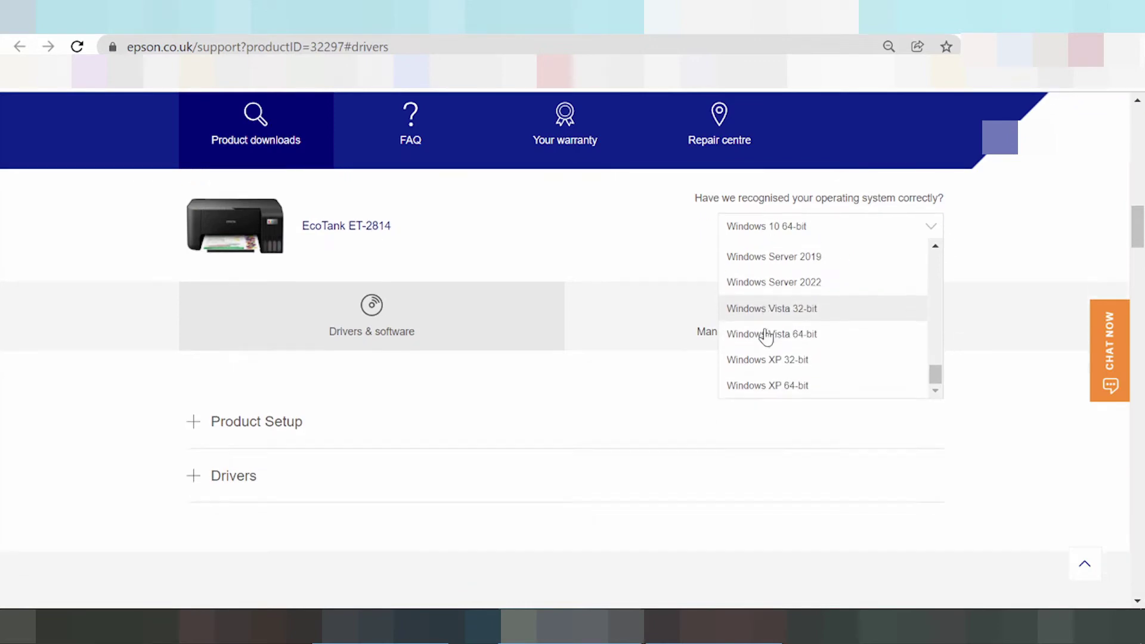
scroll(792, 345, "down", 1)
scroll(801, 353, "up", 4)
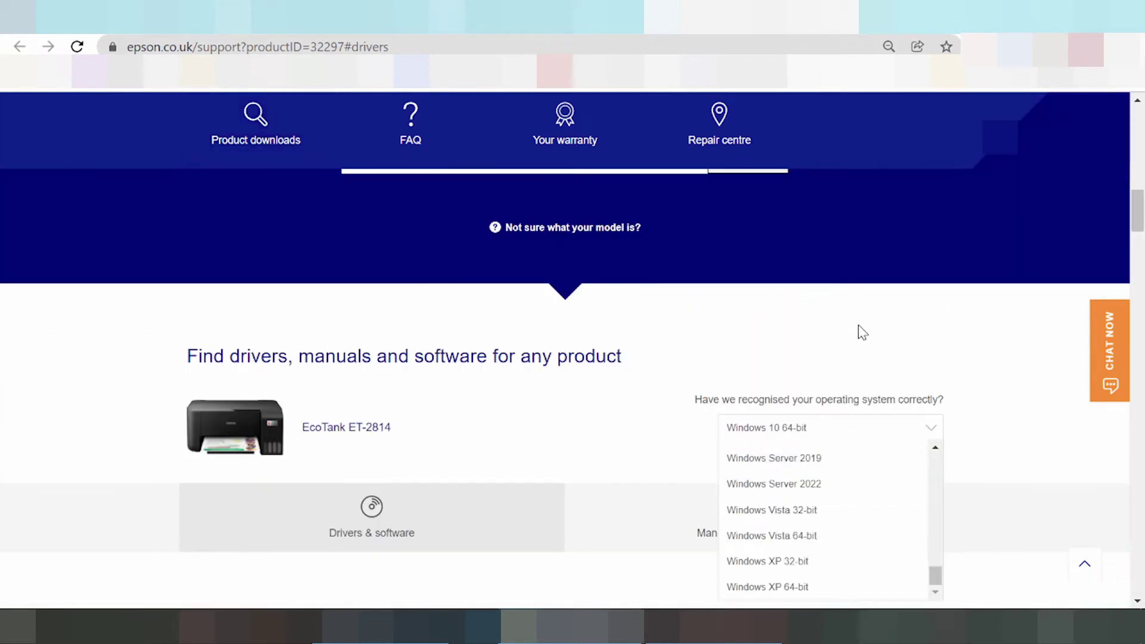
scroll(872, 331, "down", 1)
scroll(862, 432, "up", 3)
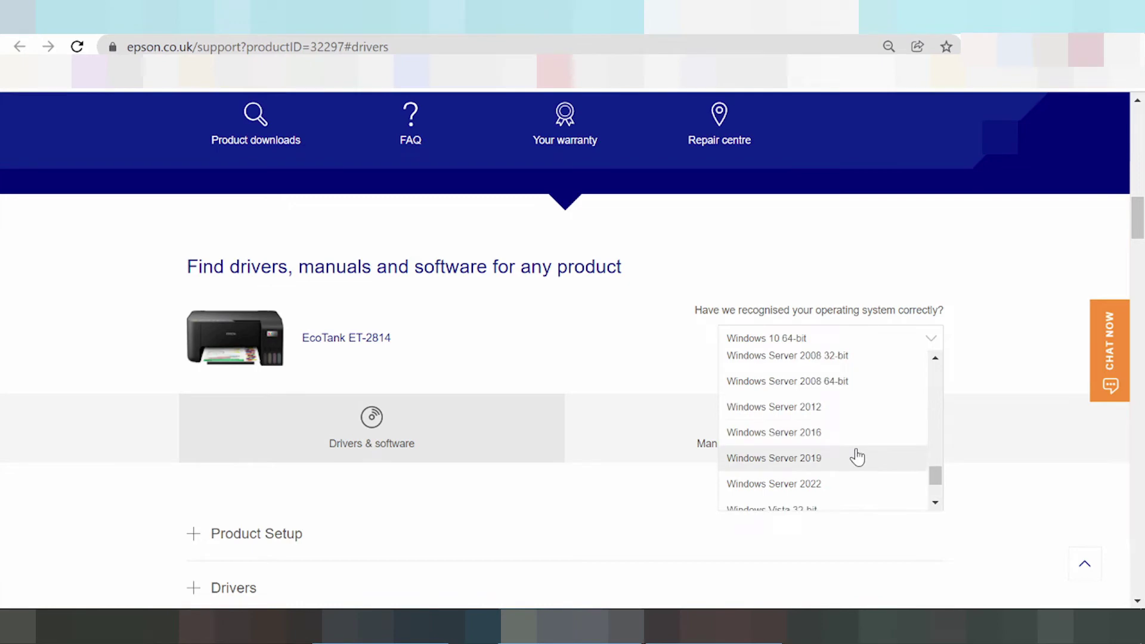
scroll(854, 464, "up", 5)
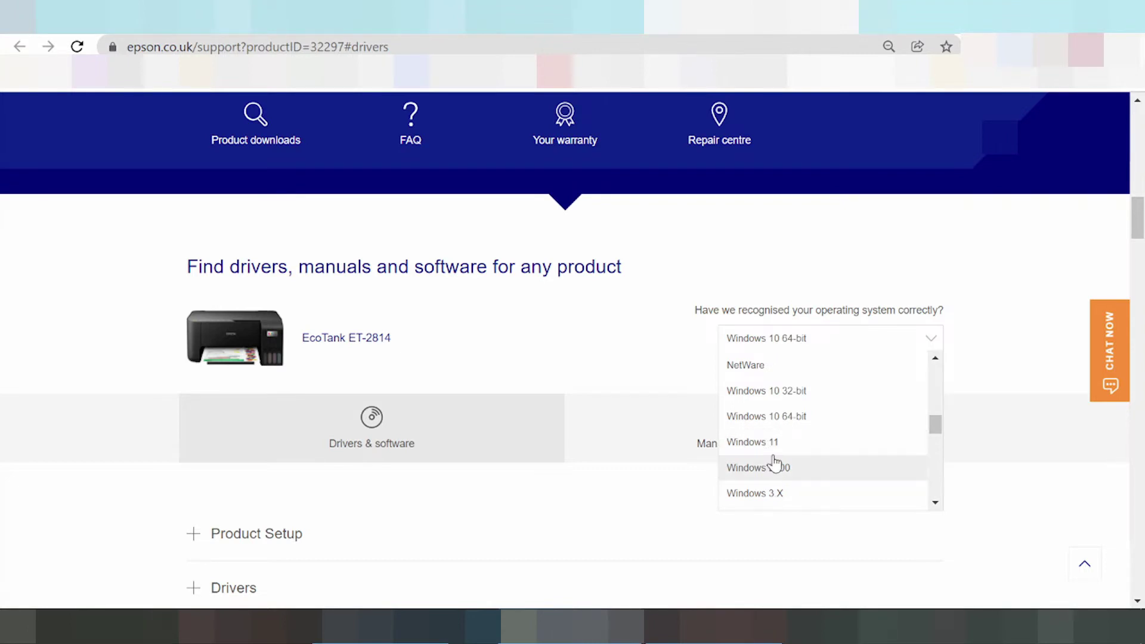
left_click(778, 449)
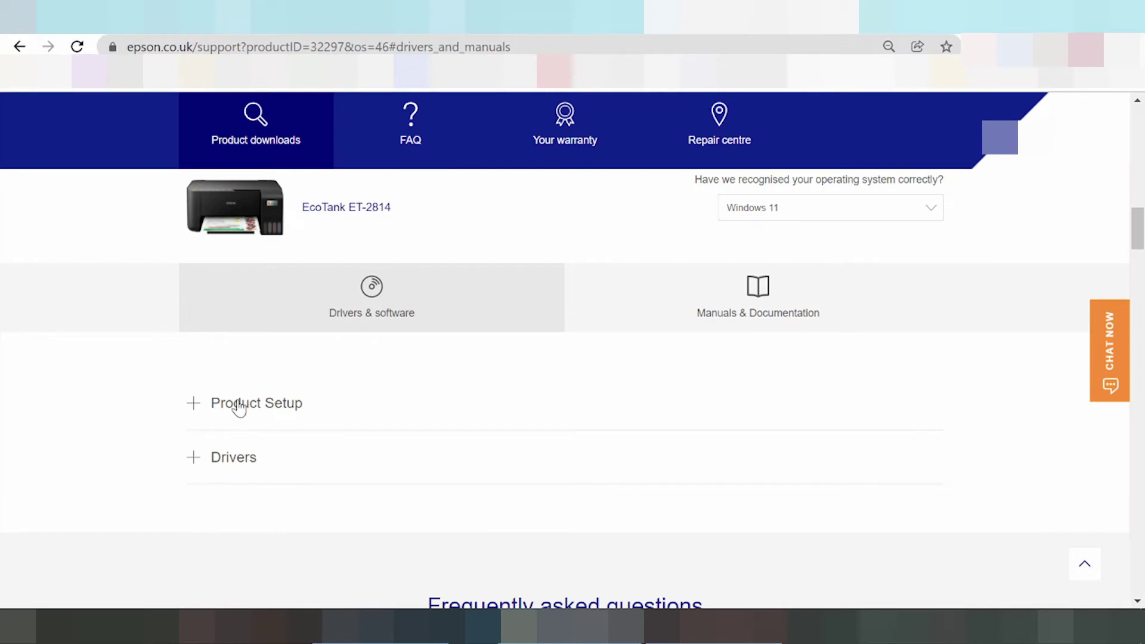
- Expand Product Setup and show the details of the Epson Software updater
left_click(238, 409)
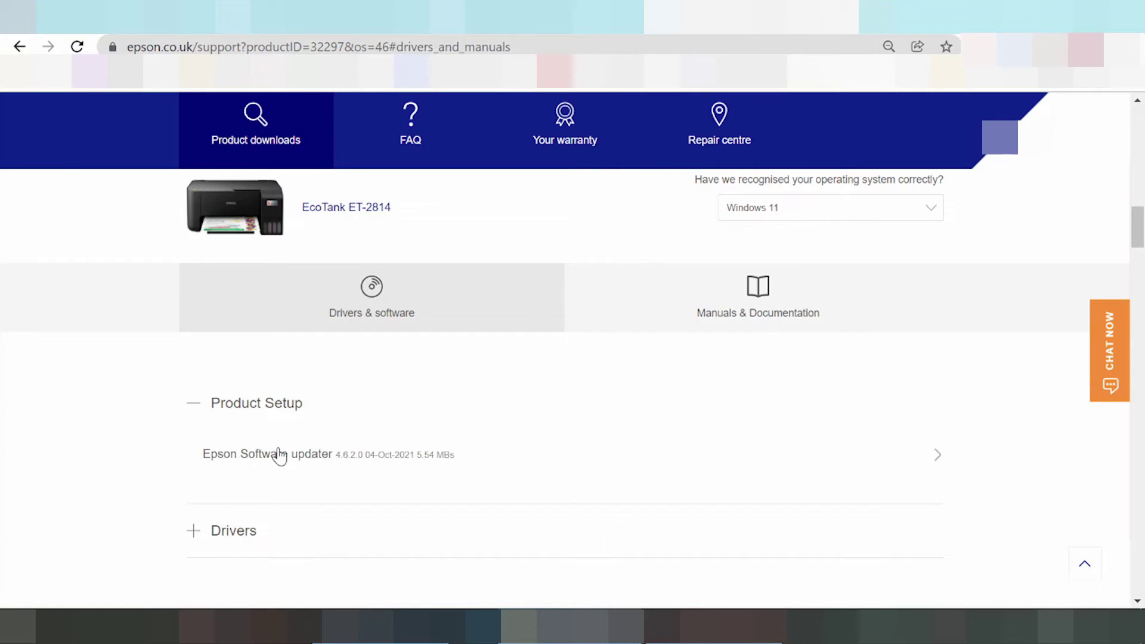
left_click(278, 468)
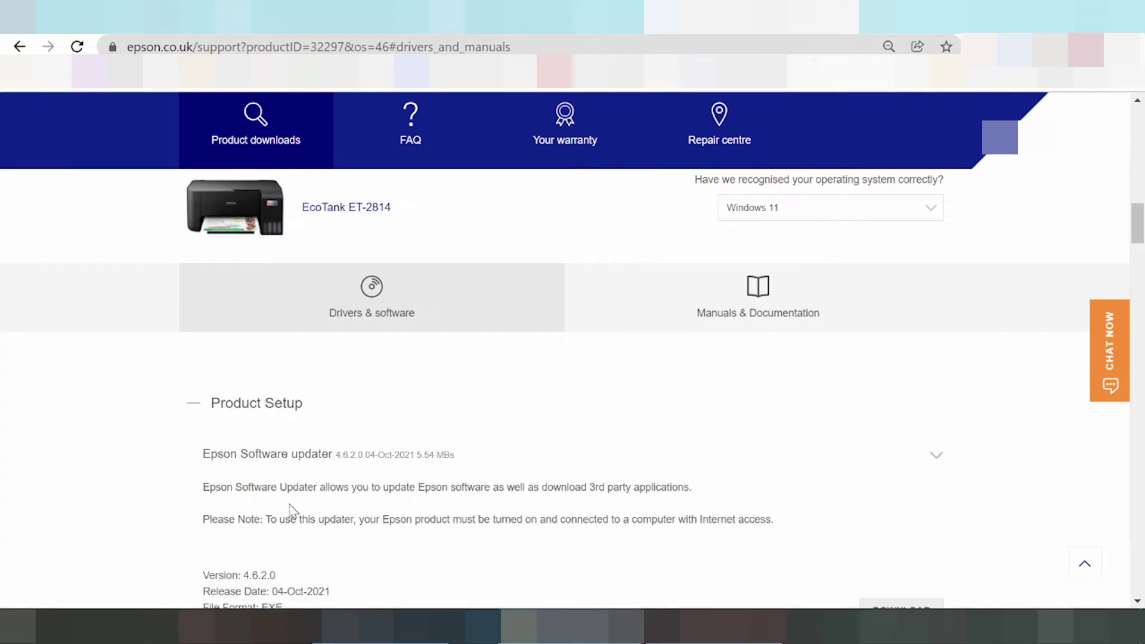
scroll(418, 453, "down", 1)
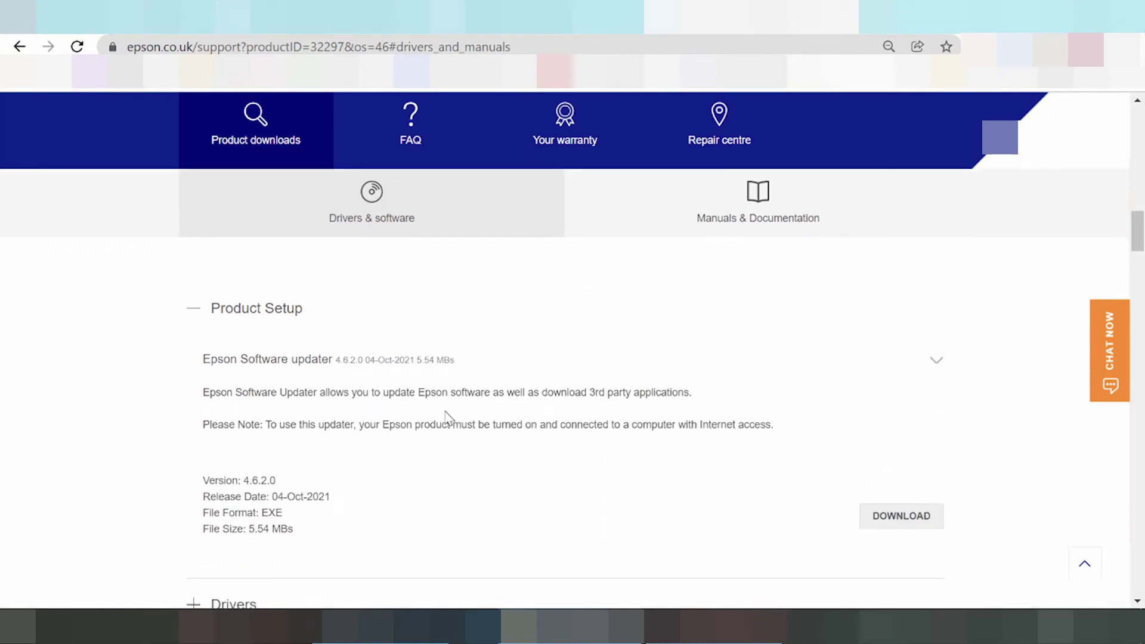
scroll(448, 416, "down", 1)
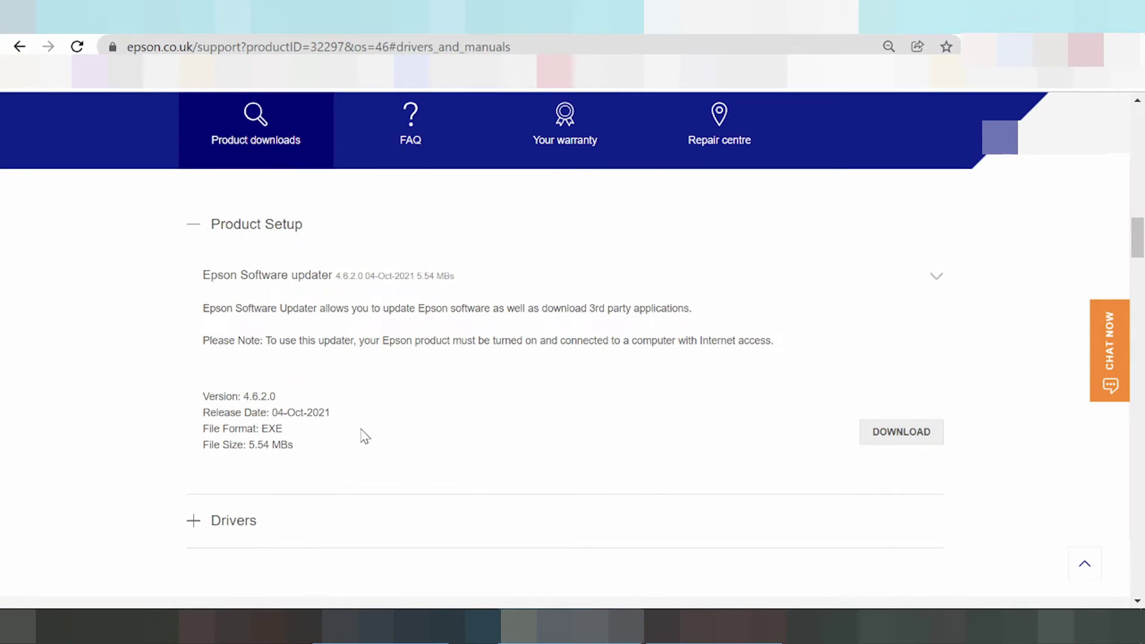
scroll(453, 406, "down", 1)
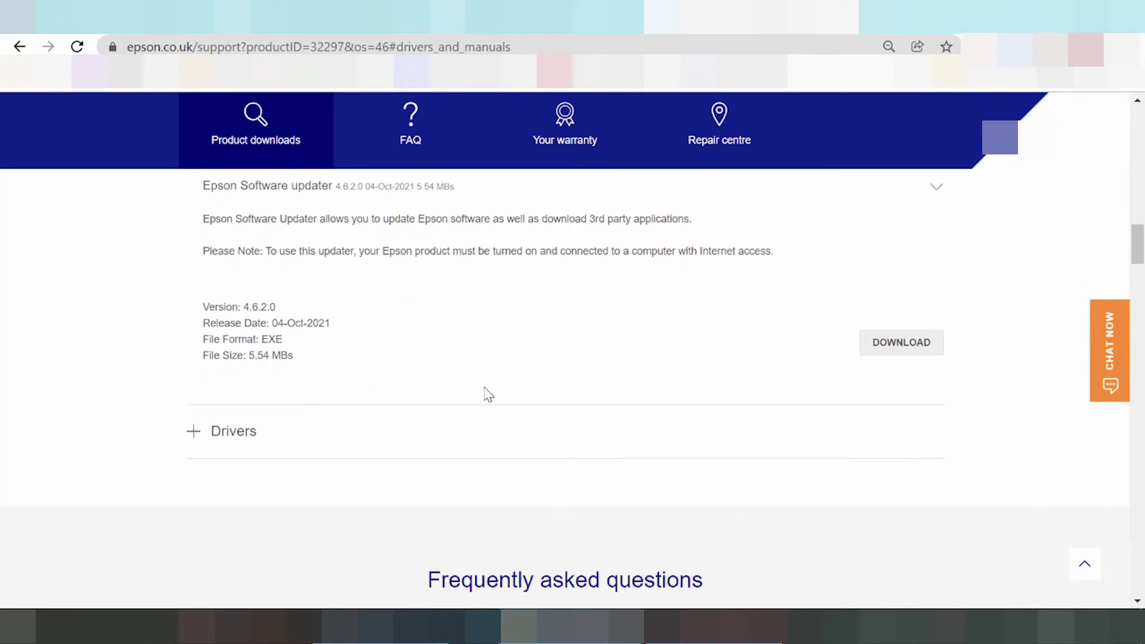
- Expand the Drivers section and show the details of both the Driver and EPSON Scan 2 entries
left_click(234, 442)
scroll(412, 537, "down", 2)
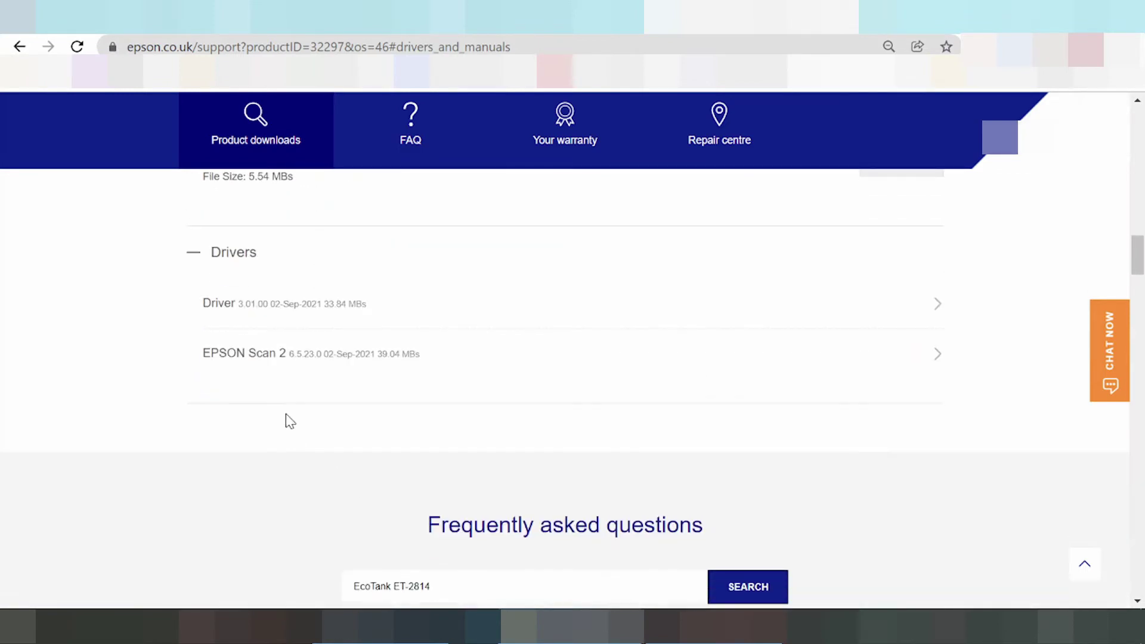
left_click(322, 307)
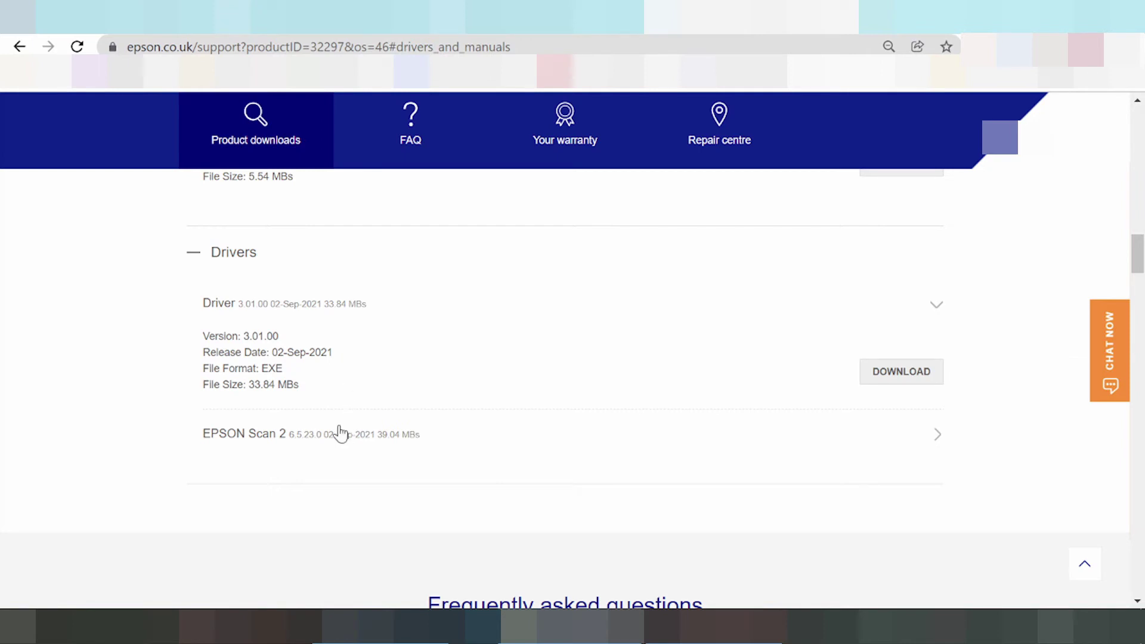
left_click(295, 437)
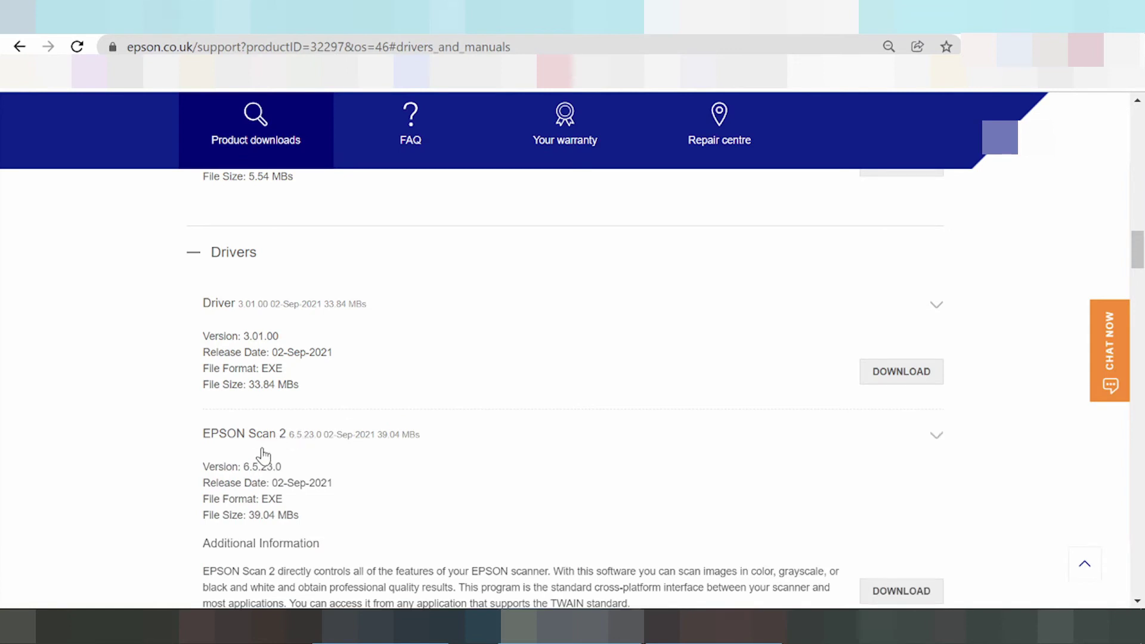
scroll(273, 435, "down", 1)
scroll(302, 418, "down", 1)
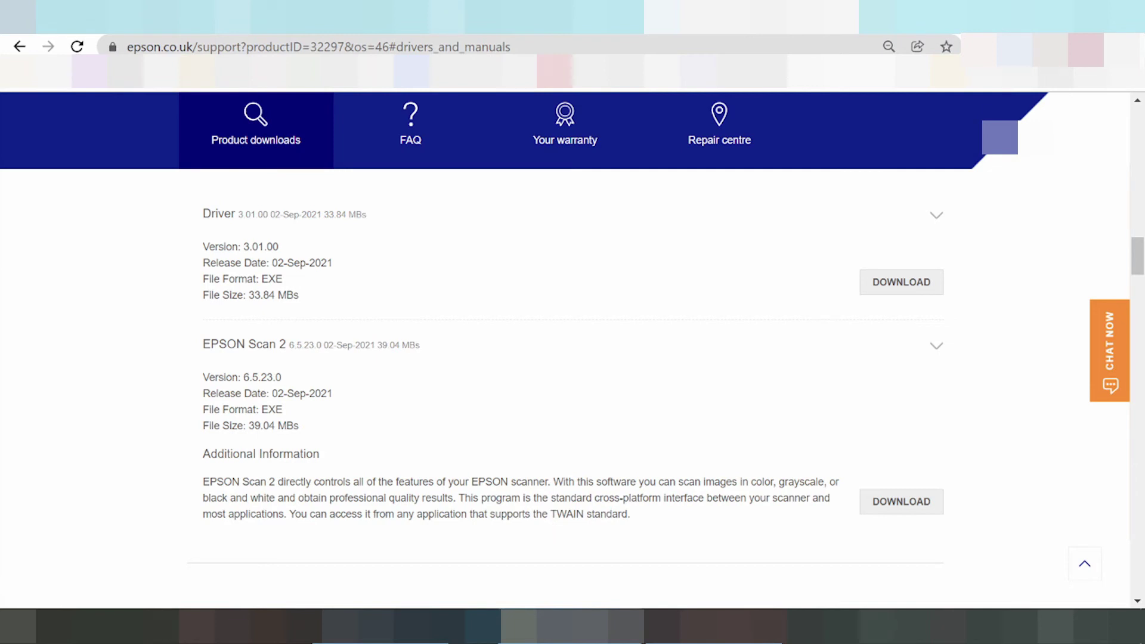
- Download the Driver version 3.01.00 and launch the downloaded epson641344eu installer
scroll(513, 495, "up", 1)
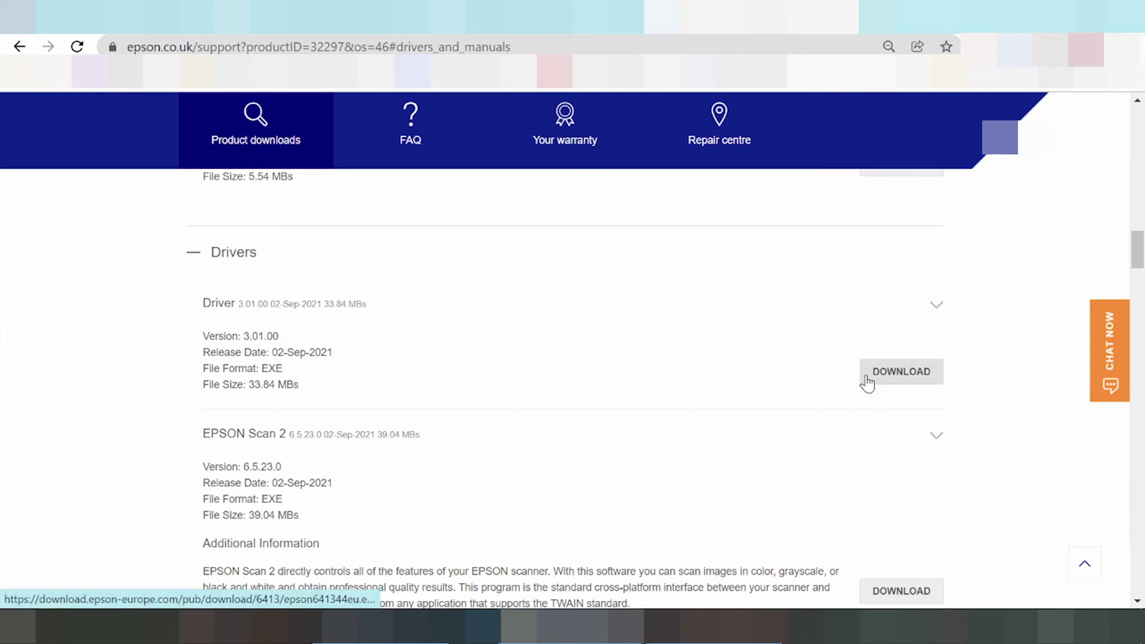
left_click(900, 385)
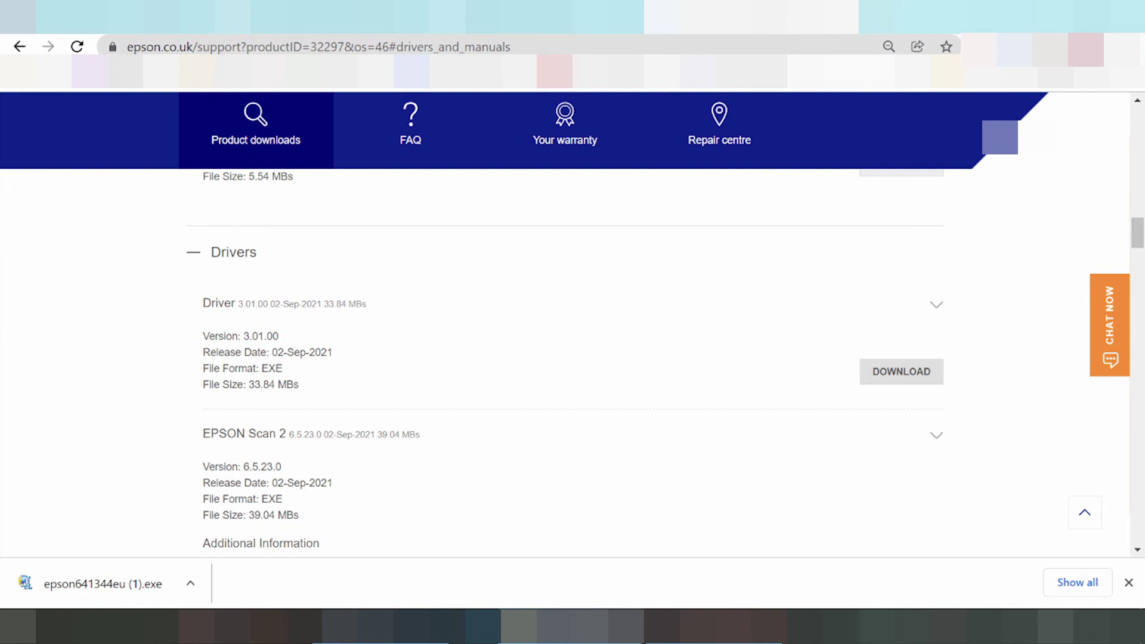
left_click(110, 593)
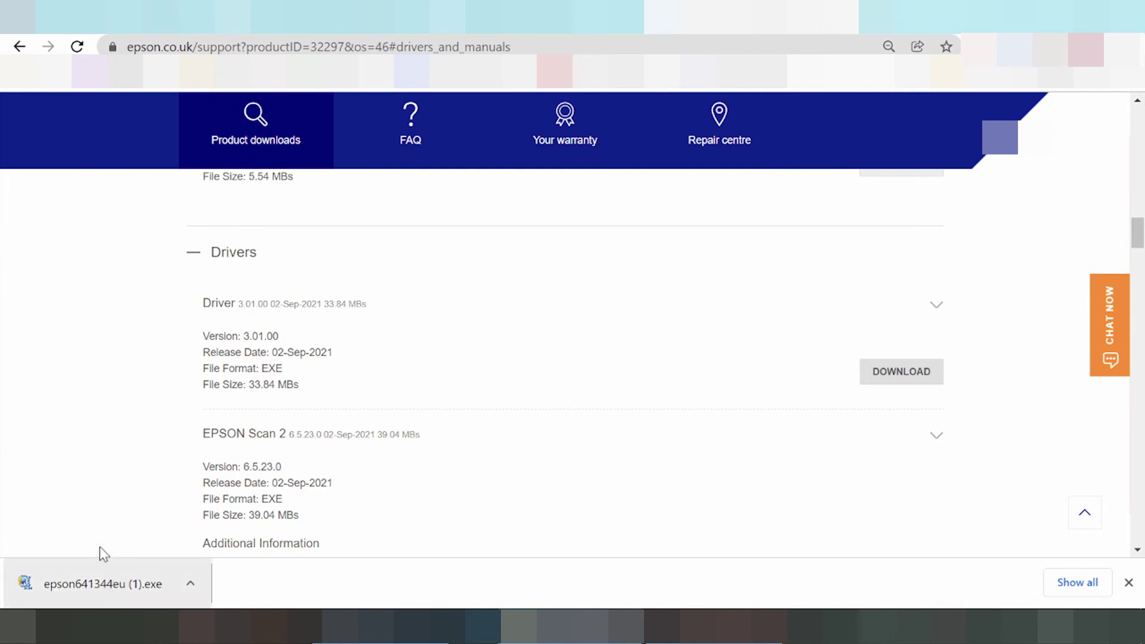